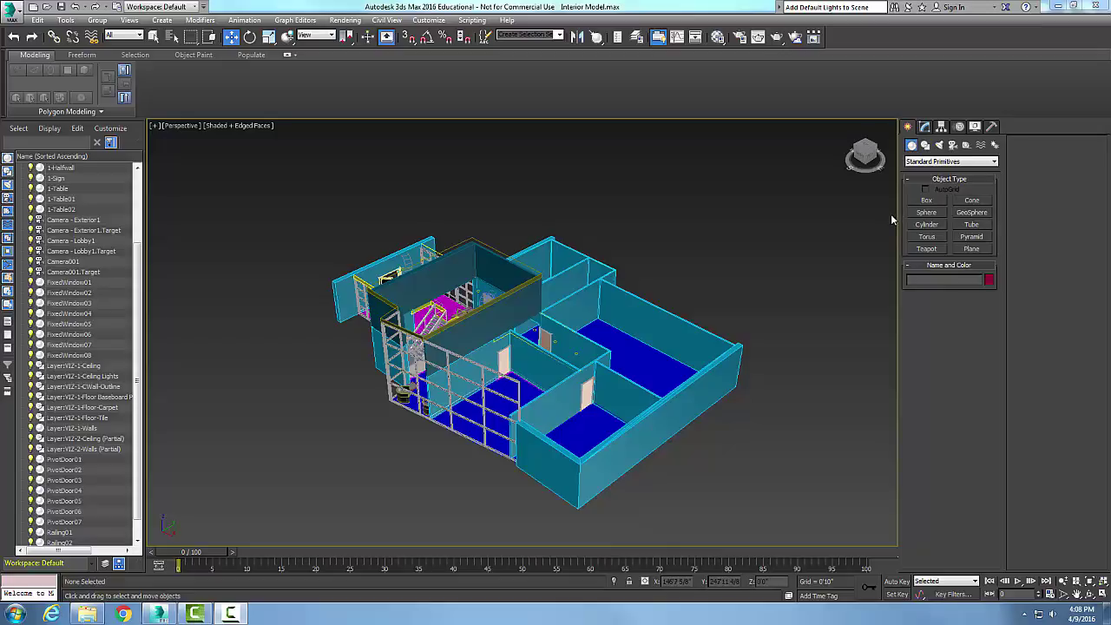
Step: Create free camera Camera002 and position it just above the interior model
left_click(953, 146)
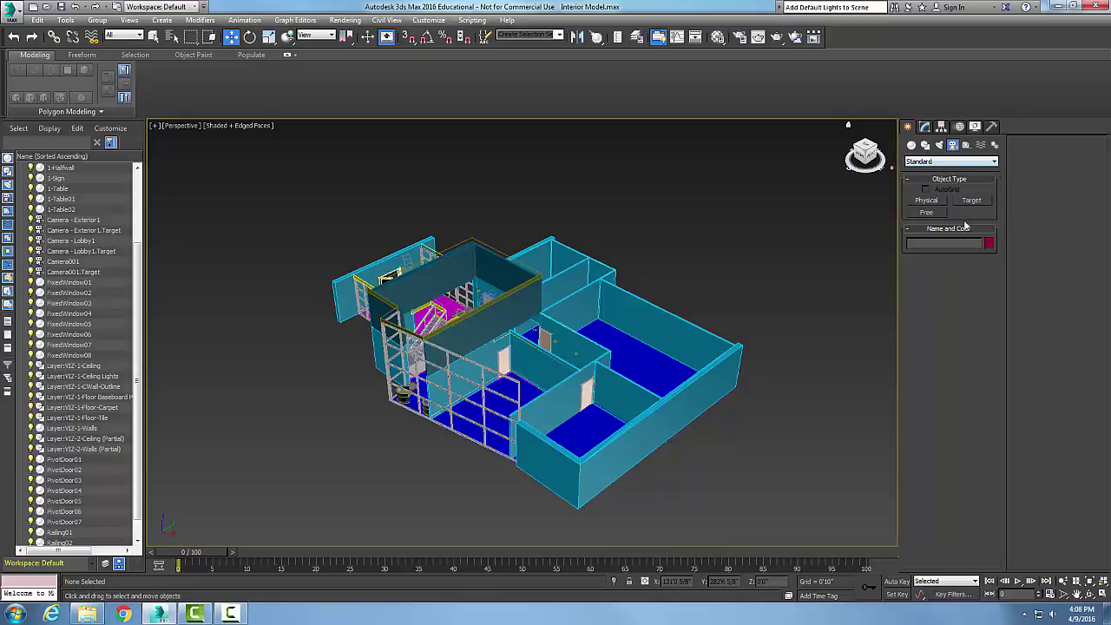
left_click(936, 214)
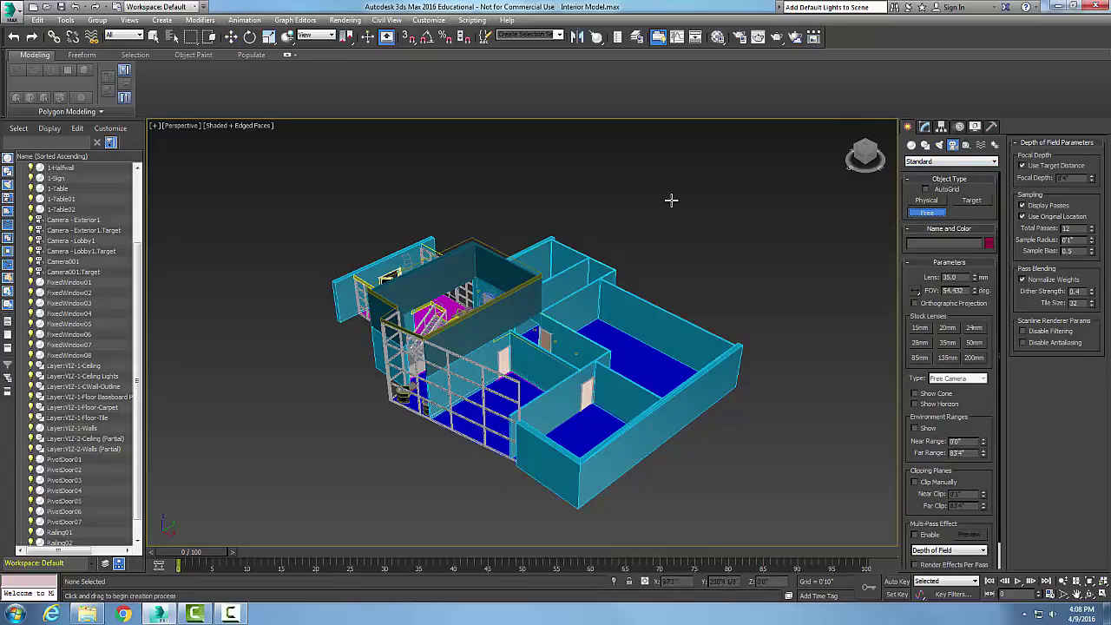
left_click(557, 168)
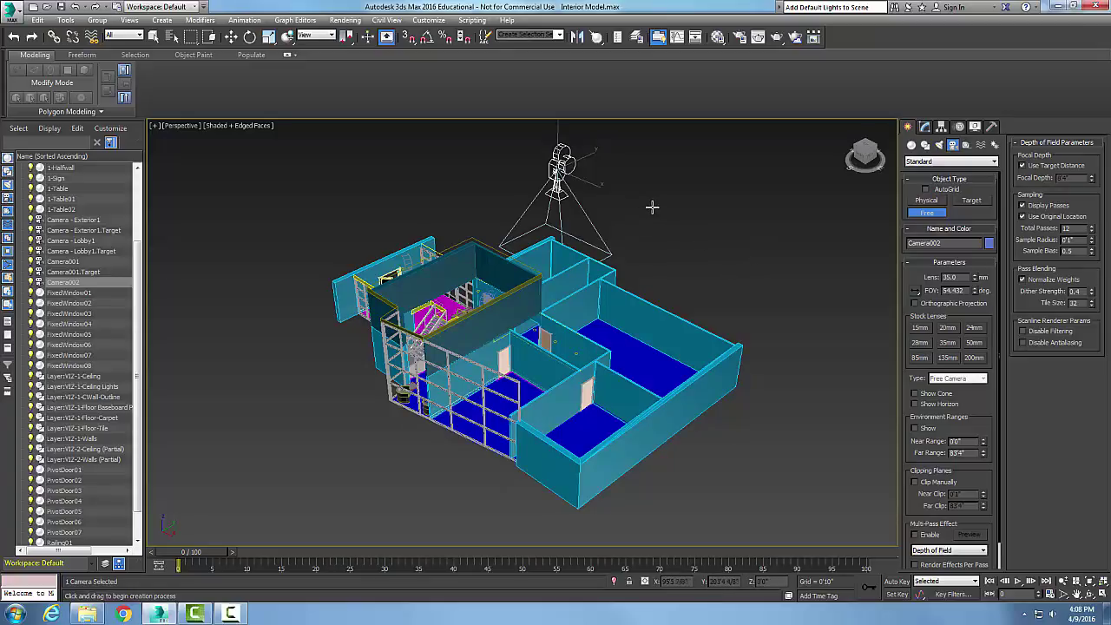
key("w")
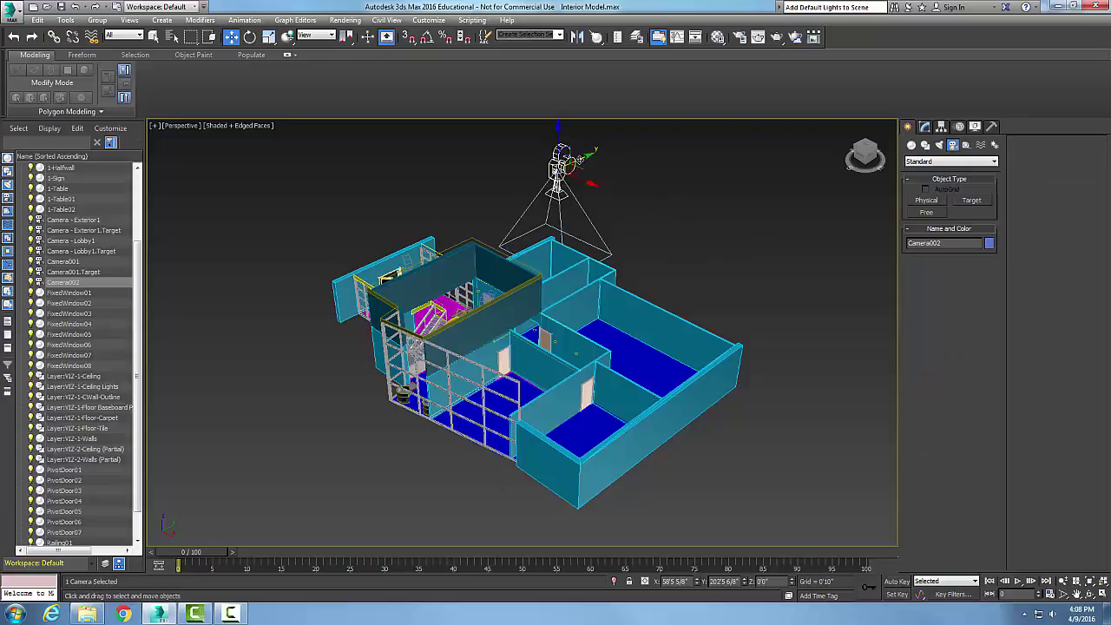
left_click_drag(581, 159, 496, 211)
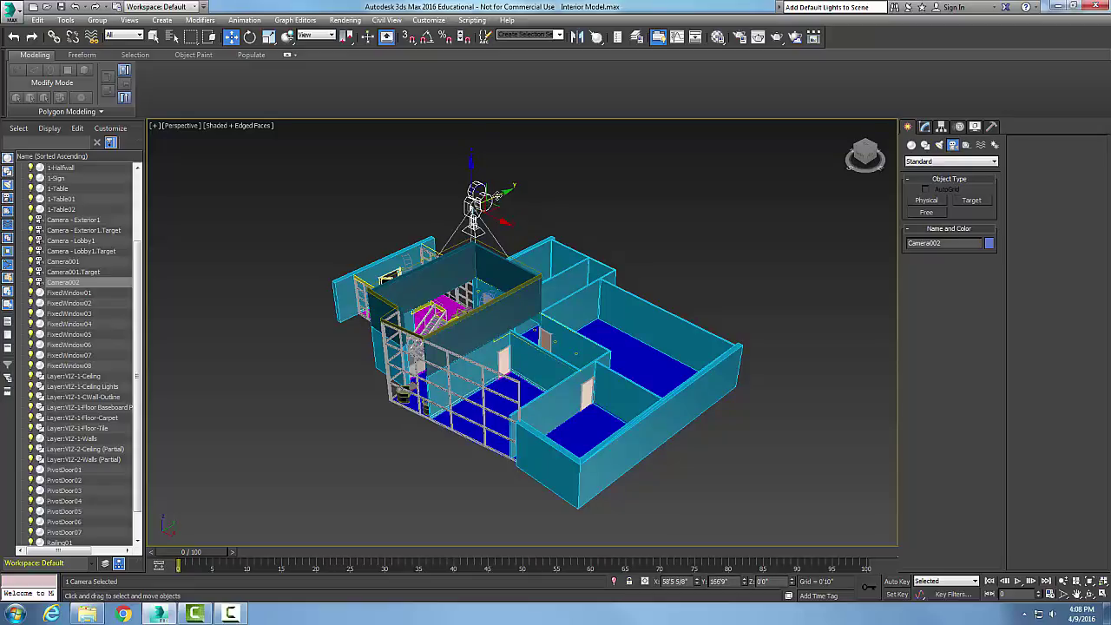
Step: Tilt Camera002 about -22 degrees around X, then deselect it
left_click(250, 37)
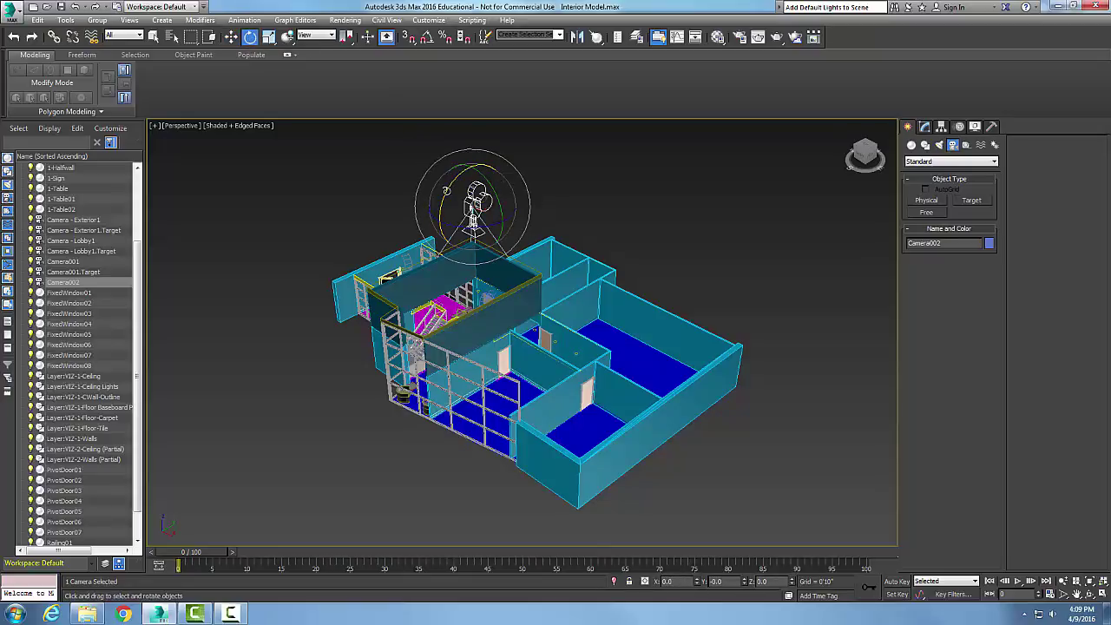
left_click_drag(445, 190, 470, 168)
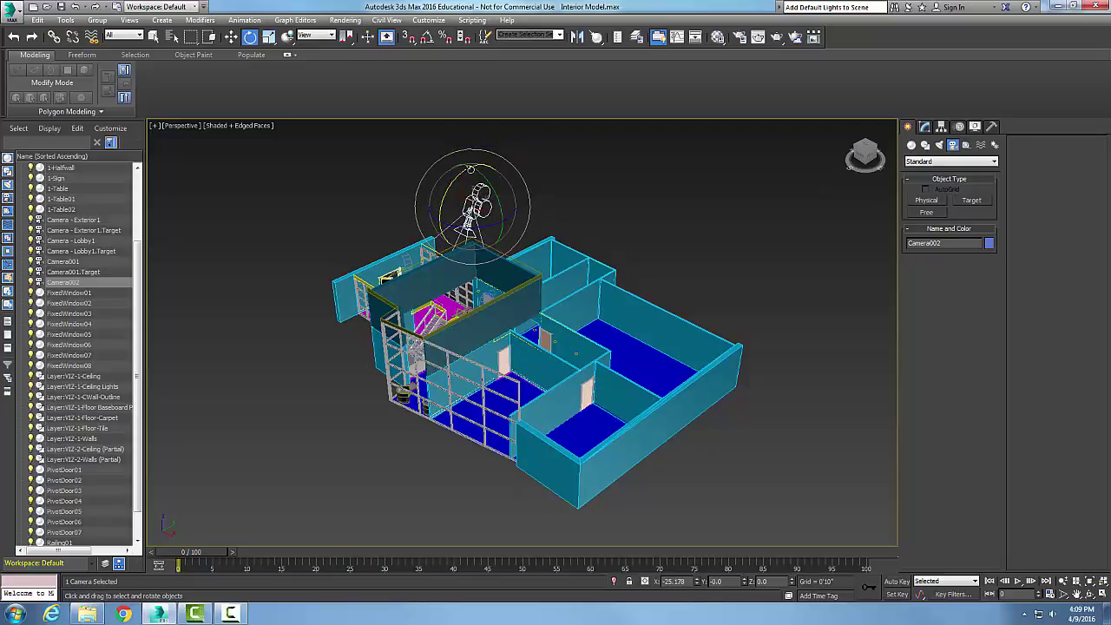
left_click(591, 177)
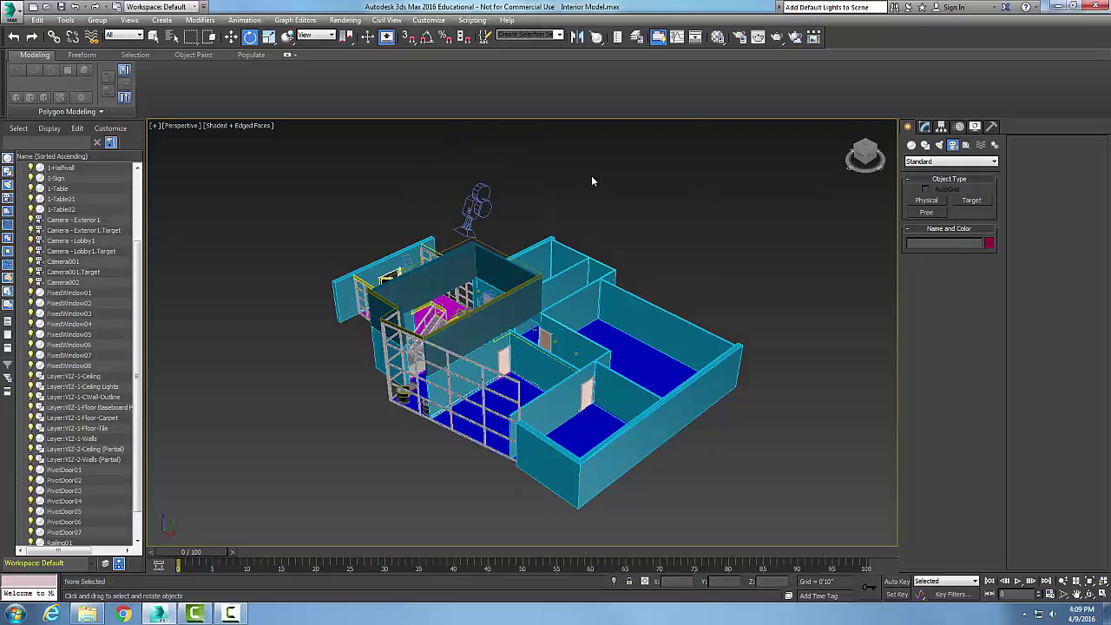
Step: Look through Camera002, then switch the viewport back to the Top floor-plan view
right_click(591, 175)
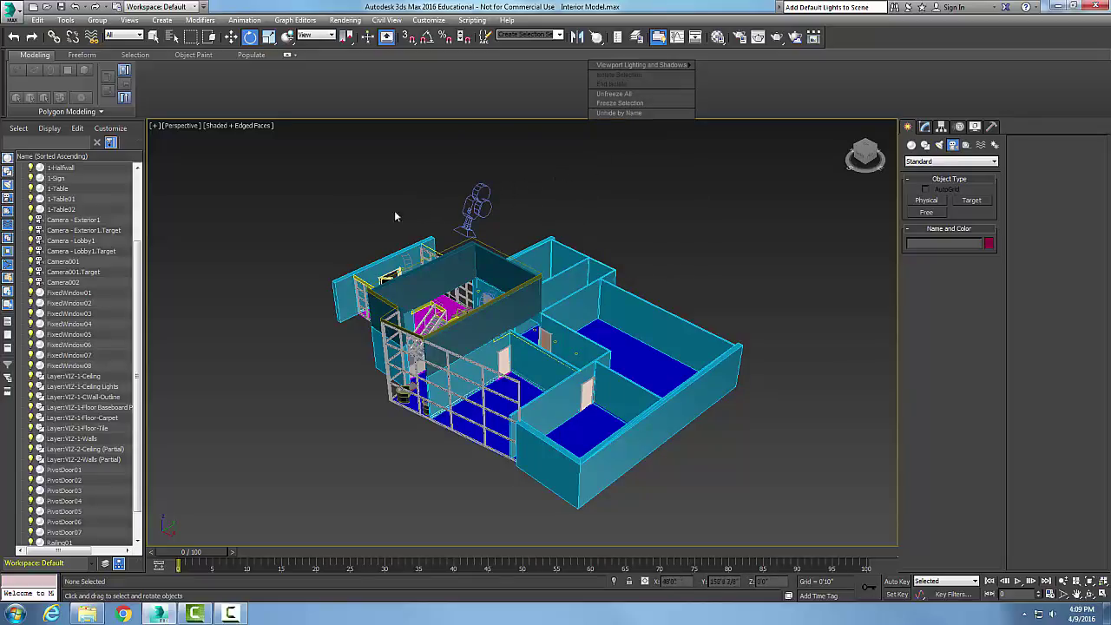
left_click(188, 126)
mouse_move(217, 139)
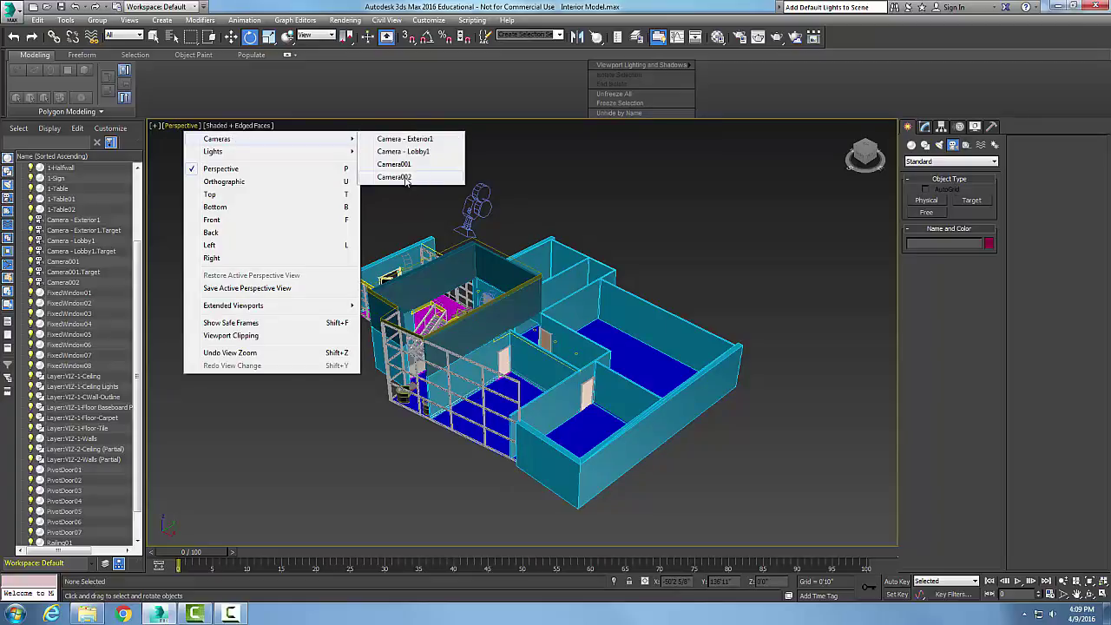
left_click(406, 179)
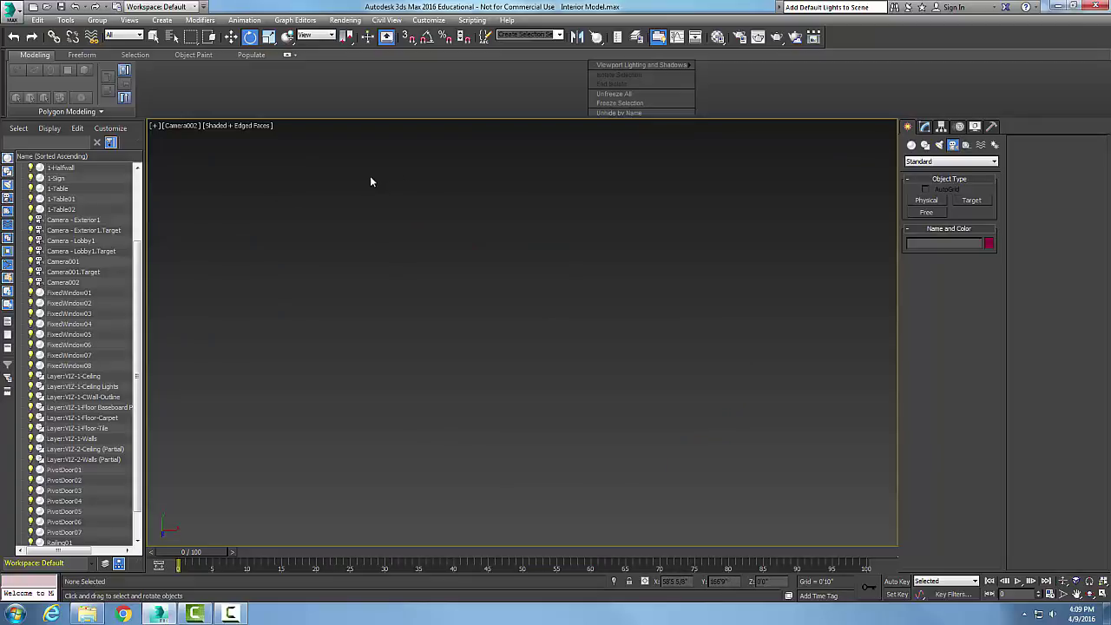
left_click(196, 126)
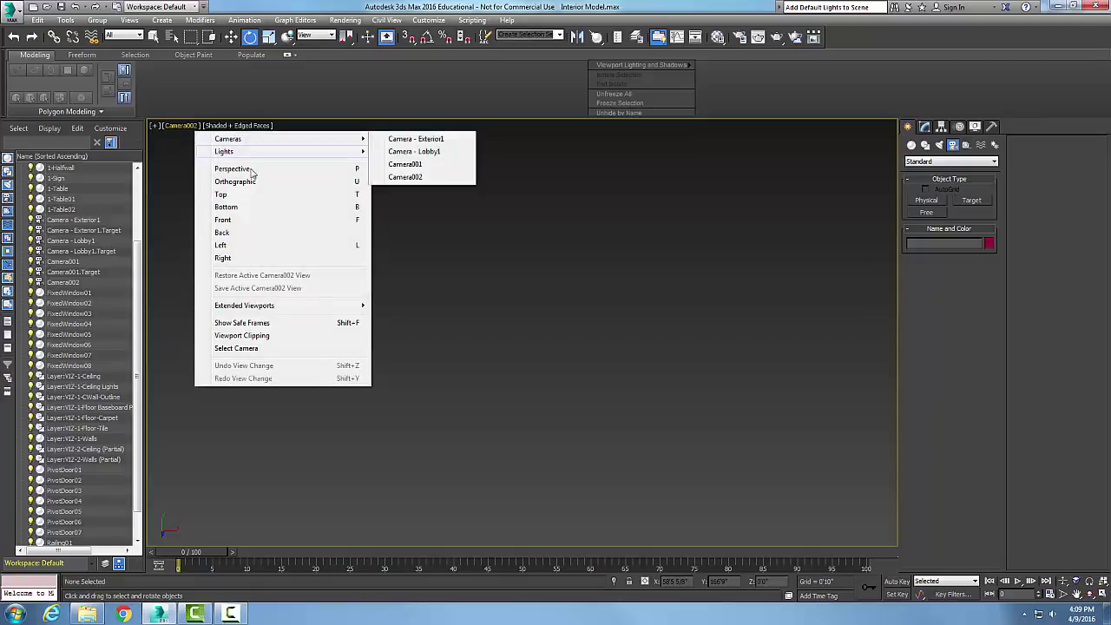
left_click(246, 197)
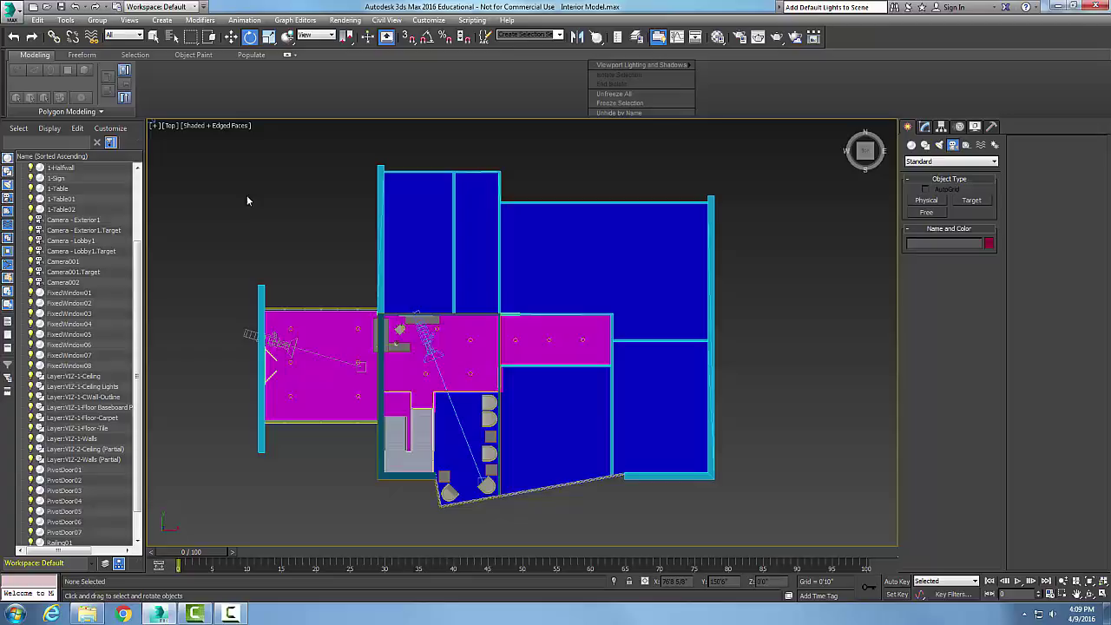
Step: Switch the Top view to wireframe shading and pan the floor plan left
left_click(206, 127)
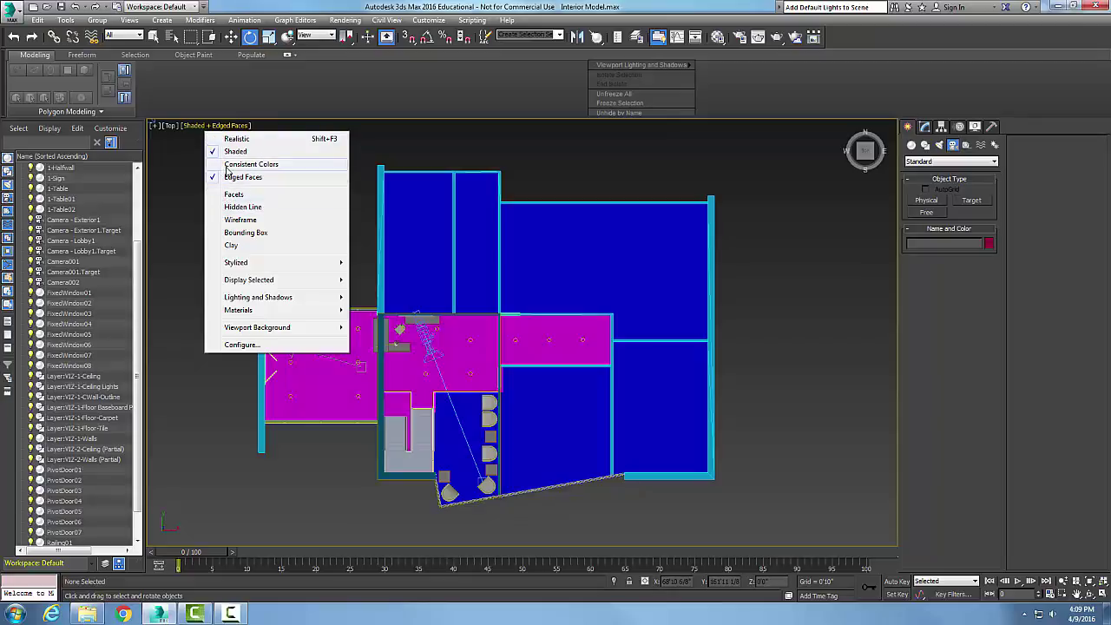
left_click(241, 220)
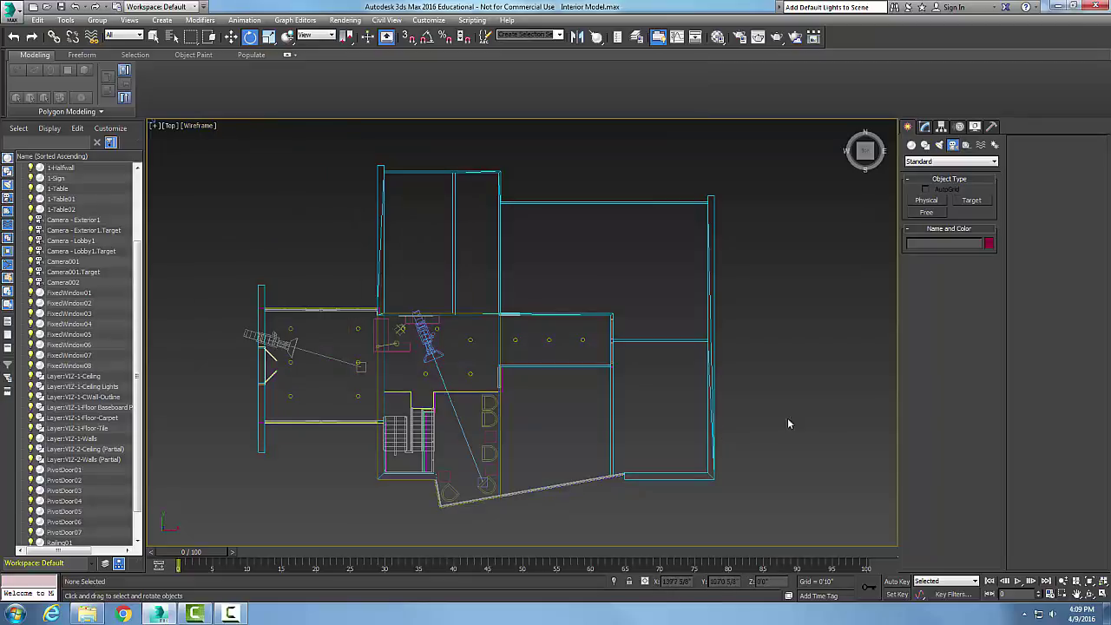
scroll(830, 366, "down", 5)
scroll(830, 366, "up", 2)
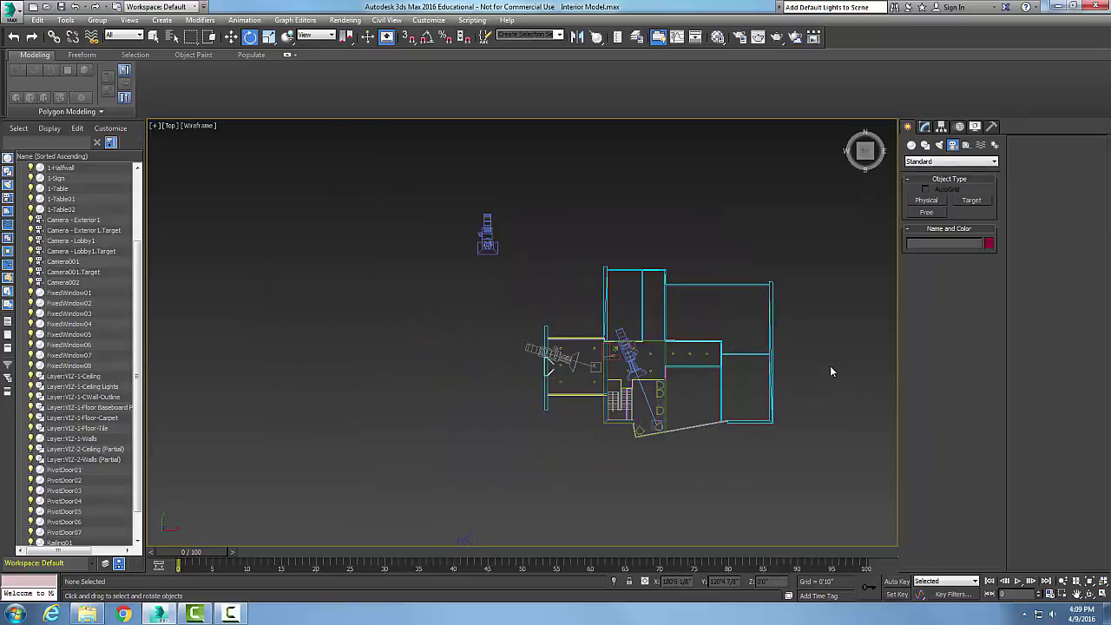
middle_click_drag(831, 370, 715, 365)
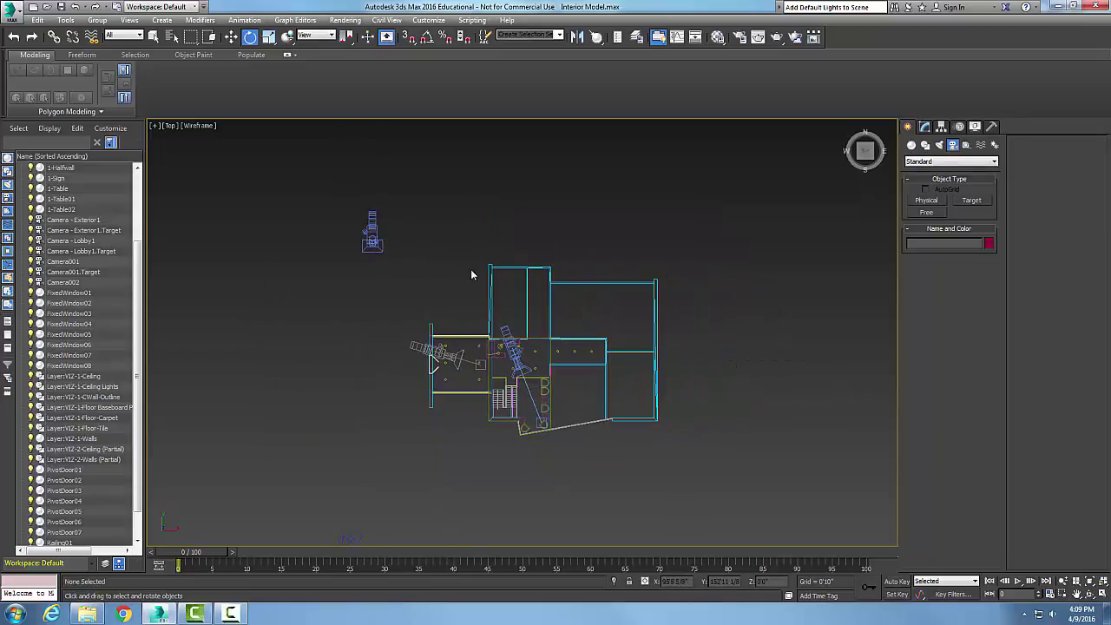
Step: Move Camera002 over the upper rooms and bring up the viewport's camera list
left_click(370, 230)
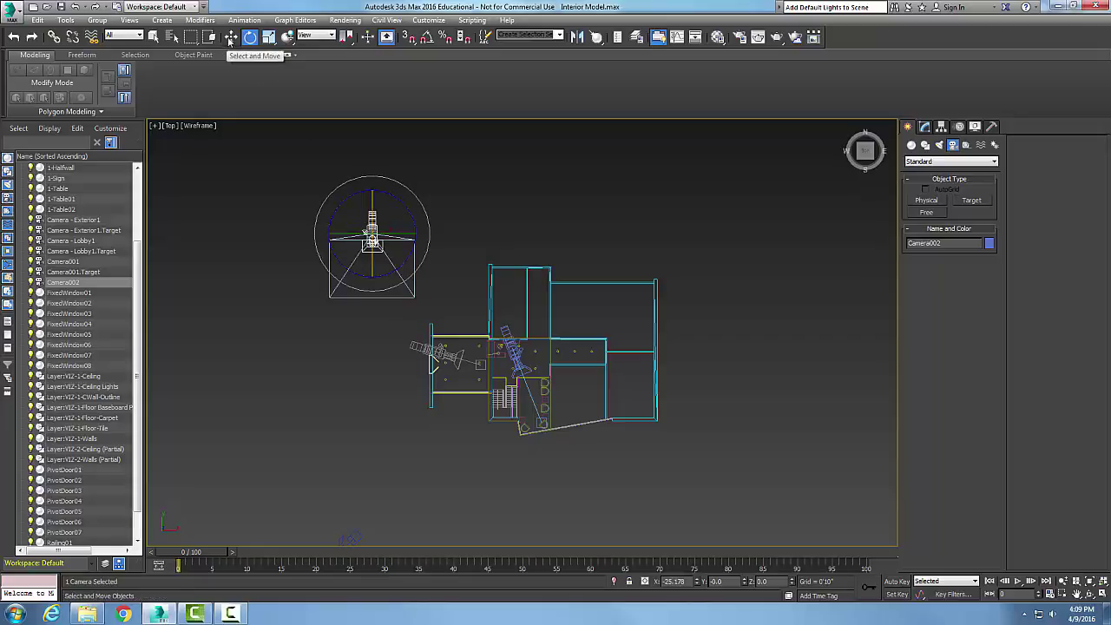
left_click(230, 36)
left_click_drag(407, 232, 563, 234)
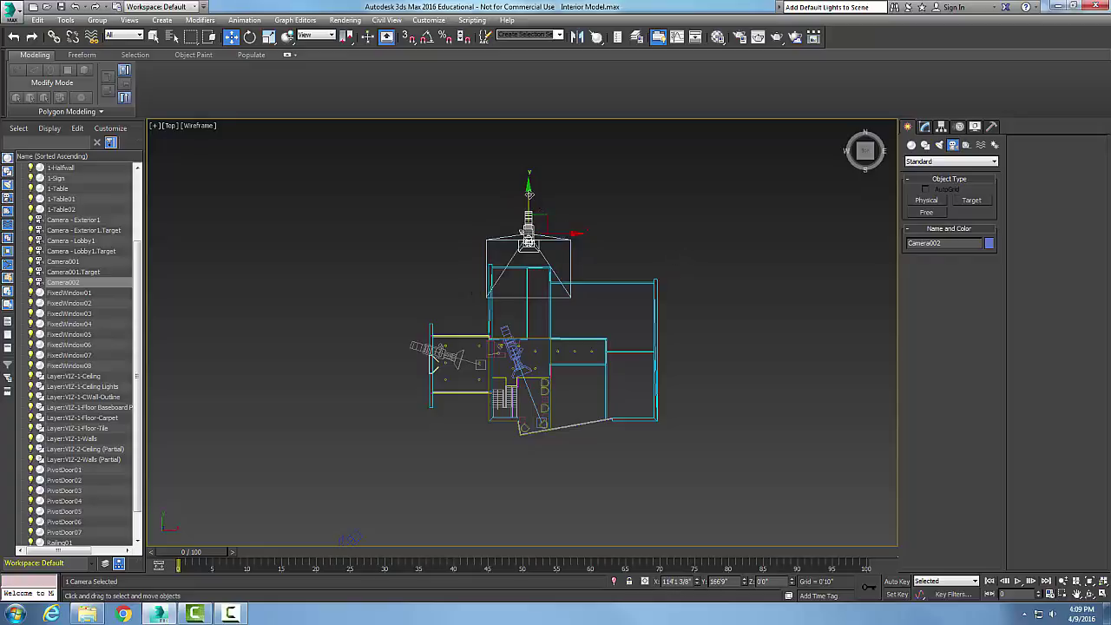
left_click_drag(529, 198, 538, 274)
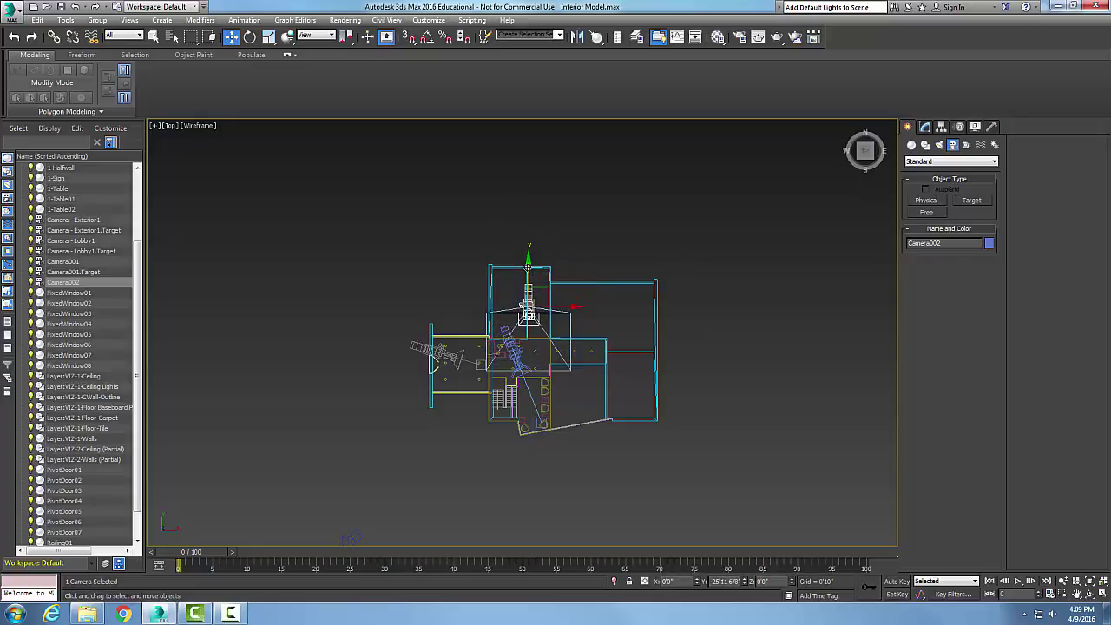
left_click(728, 225)
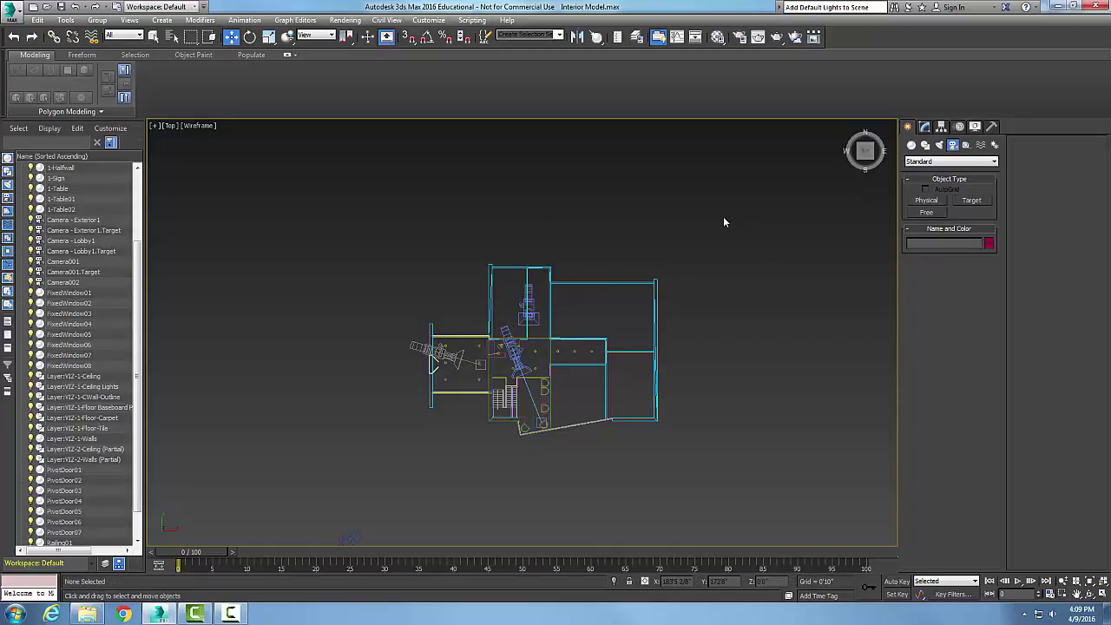
left_click(170, 127)
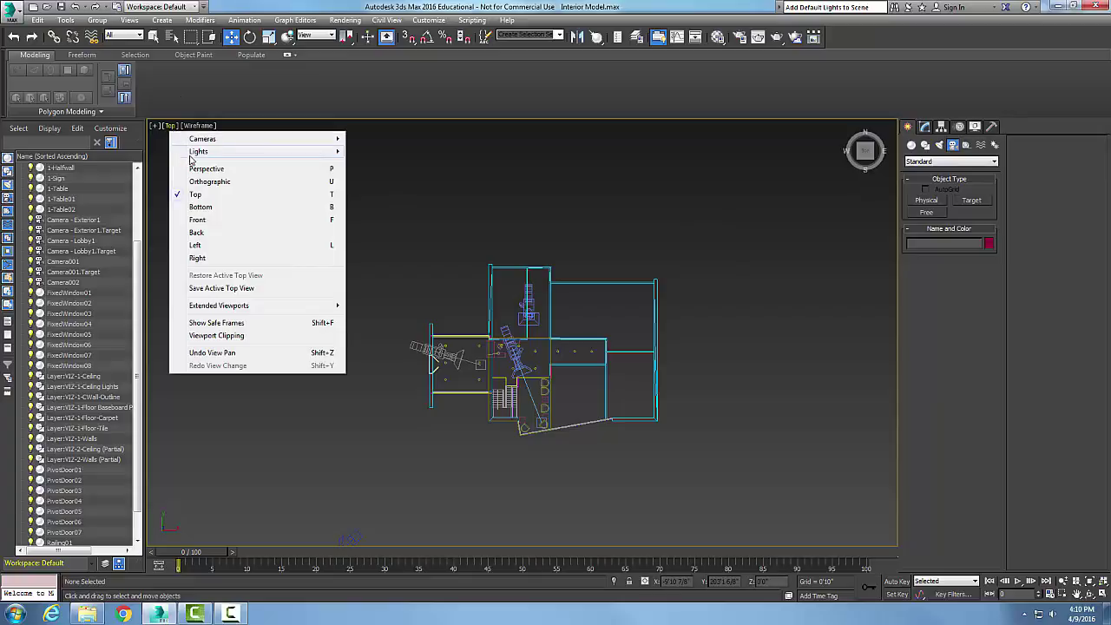
mouse_move(252, 139)
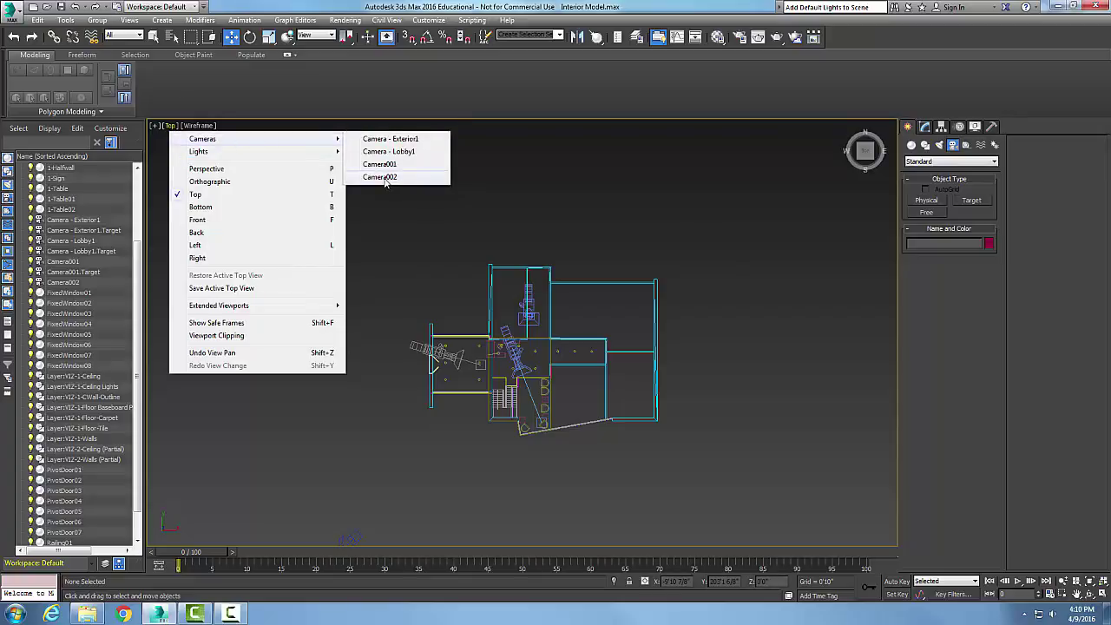
Step: Check the view through Camera002, then return to the Top plan view
left_click(385, 178)
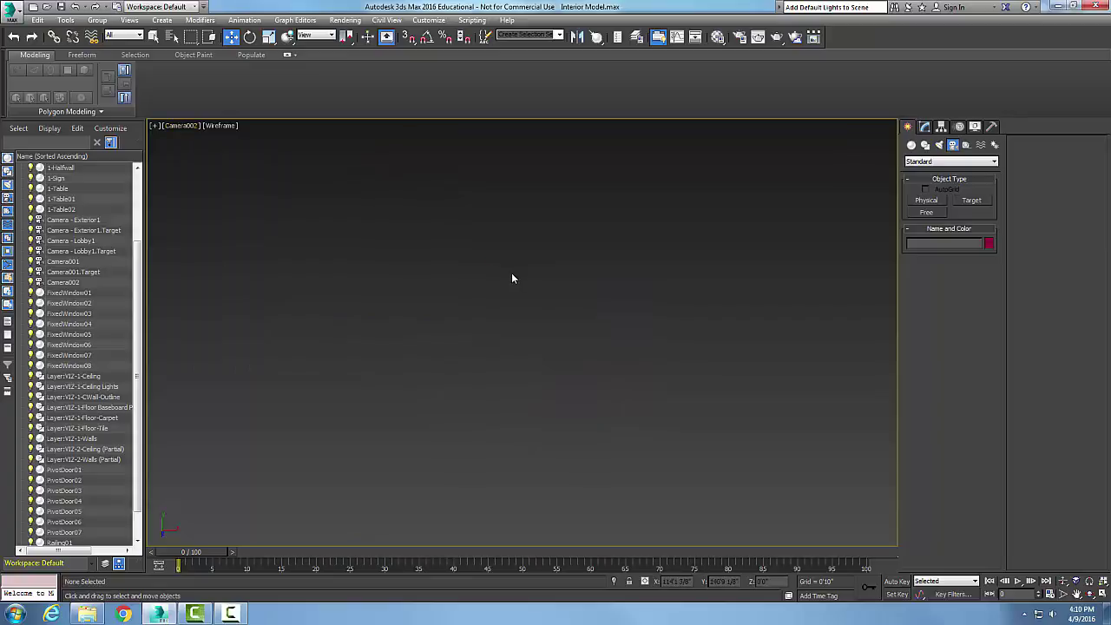
left_click(187, 126)
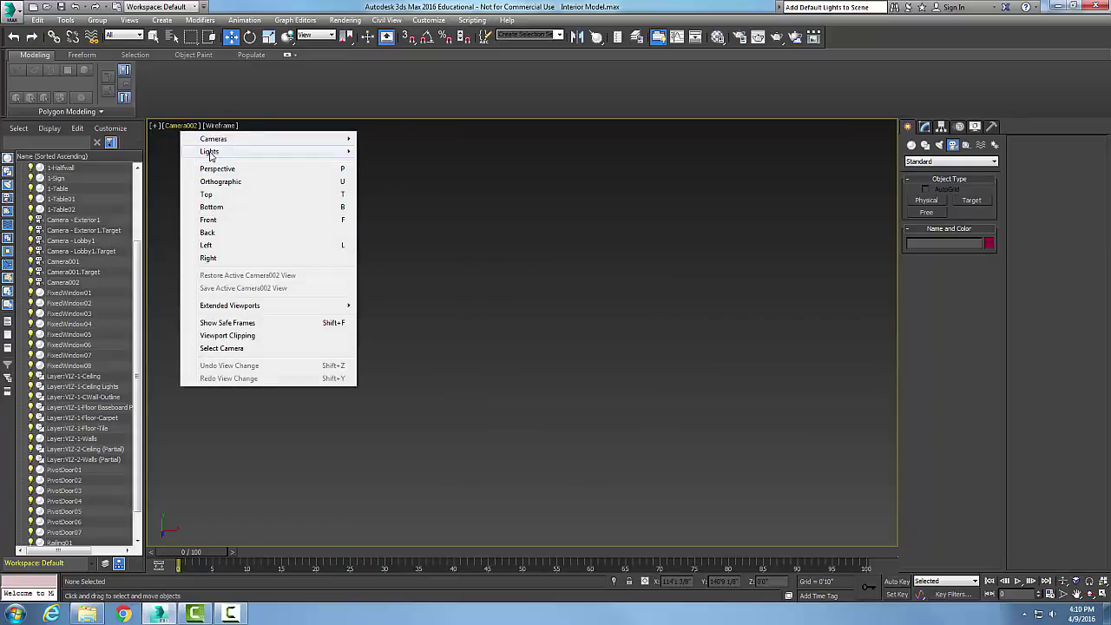
left_click(208, 194)
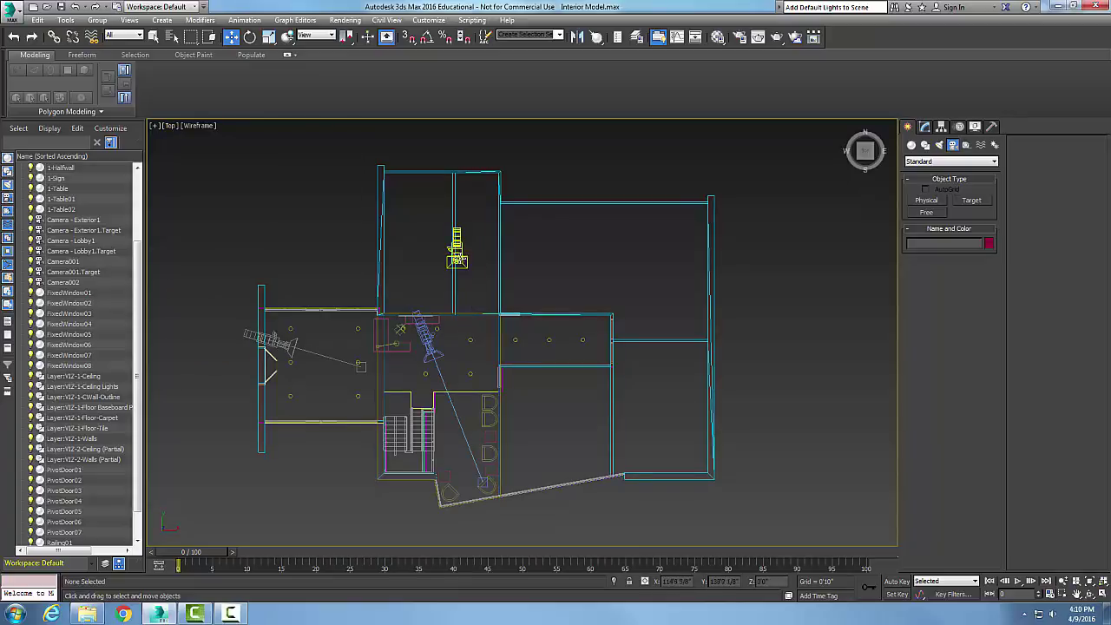
Step: Move Camera002 down along Y into the central hall, then deselect it
left_click(457, 253)
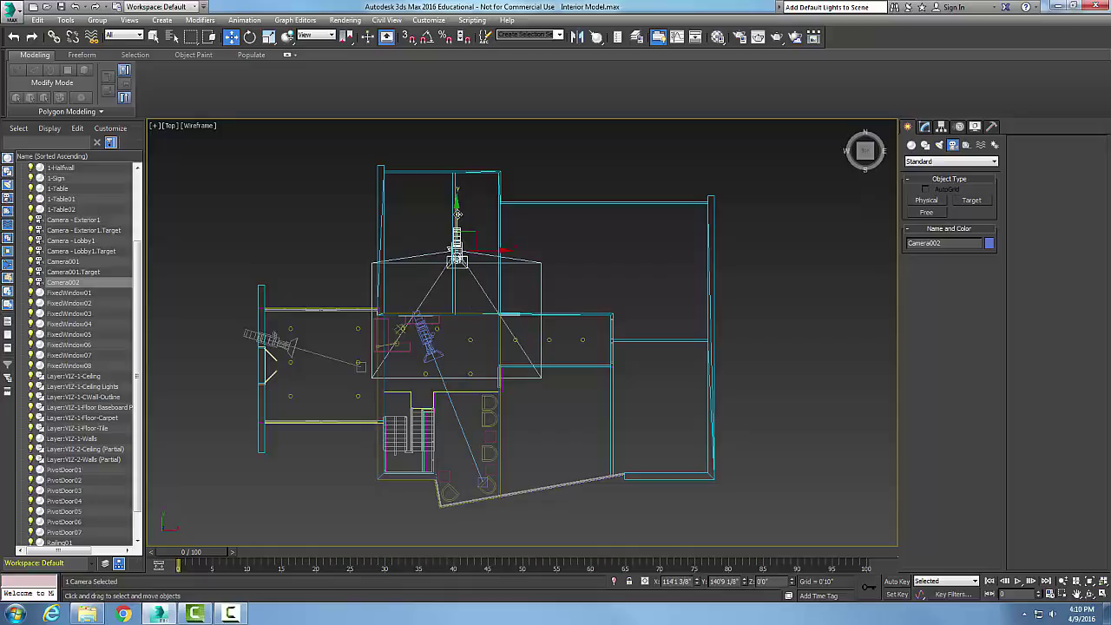
left_click_drag(457, 214, 448, 312)
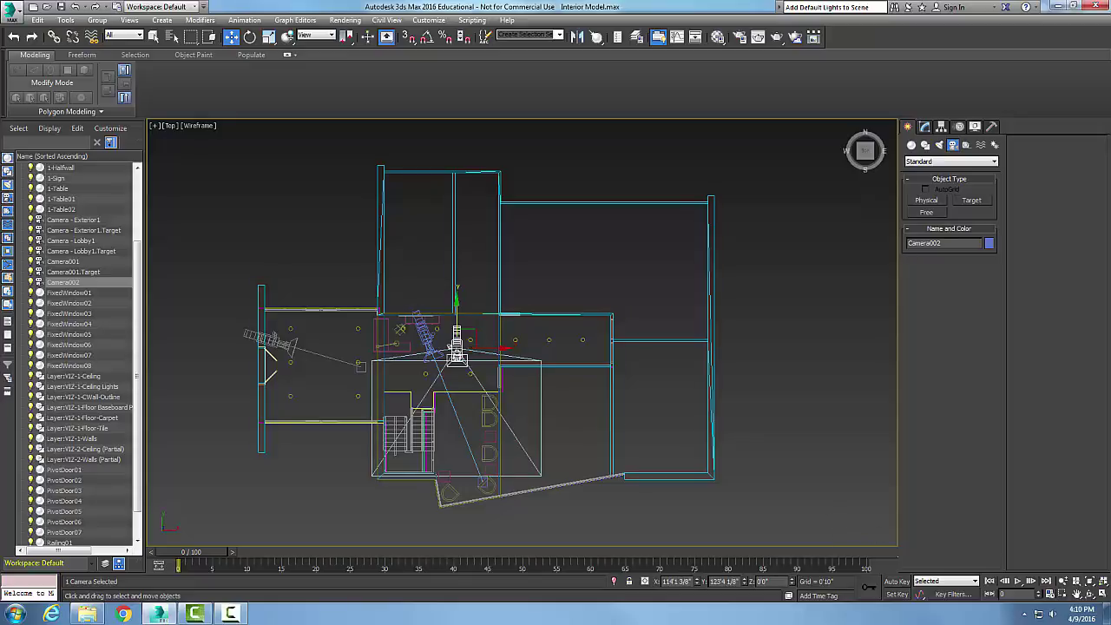
right_click(805, 443)
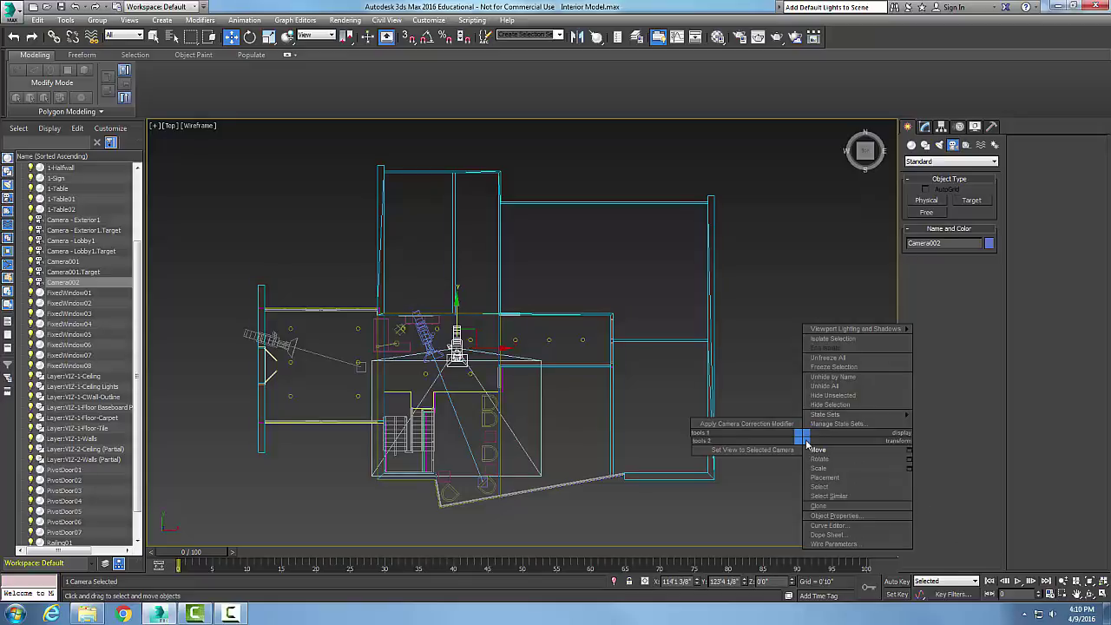
left_click(746, 313)
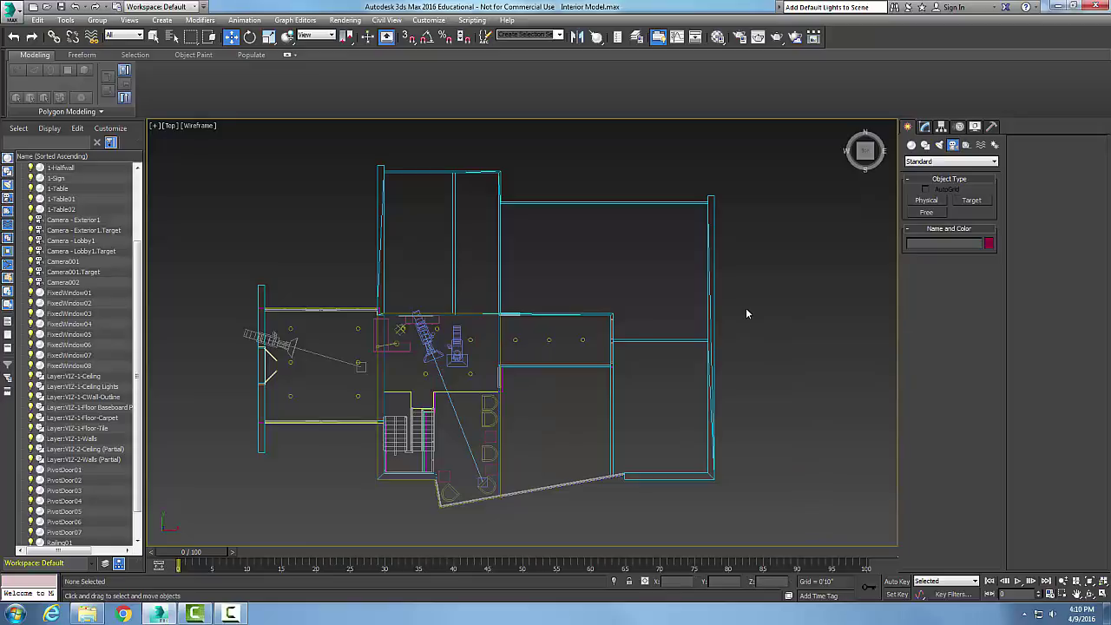
Step: Restore the four-viewport layout and frame the whole side elevation in the Left view
left_click(1104, 595)
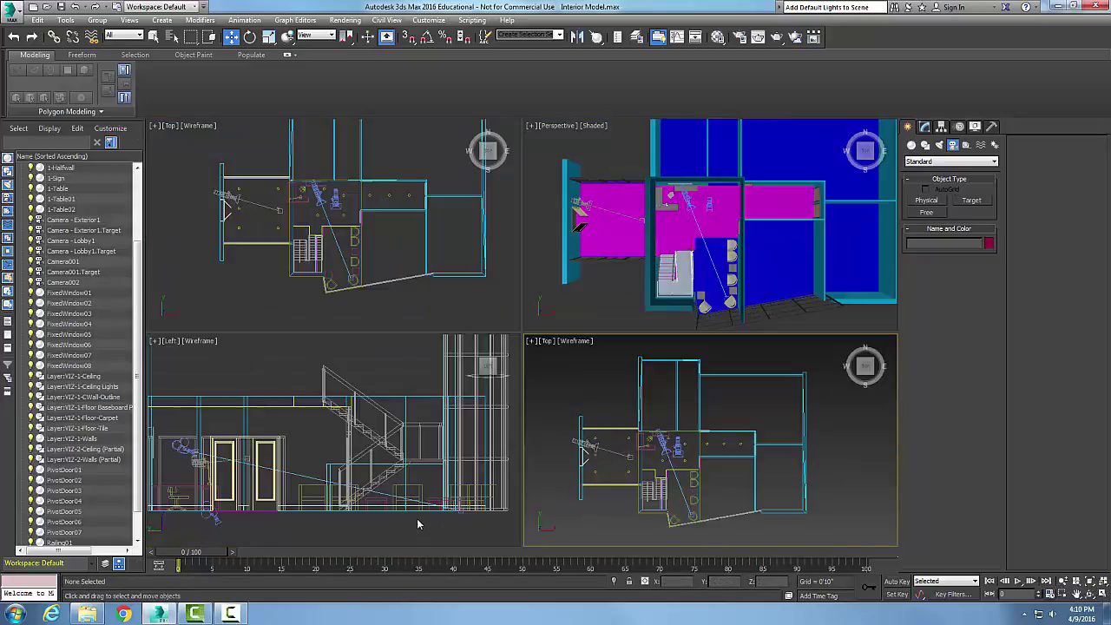
scroll(379, 417, "down", 2)
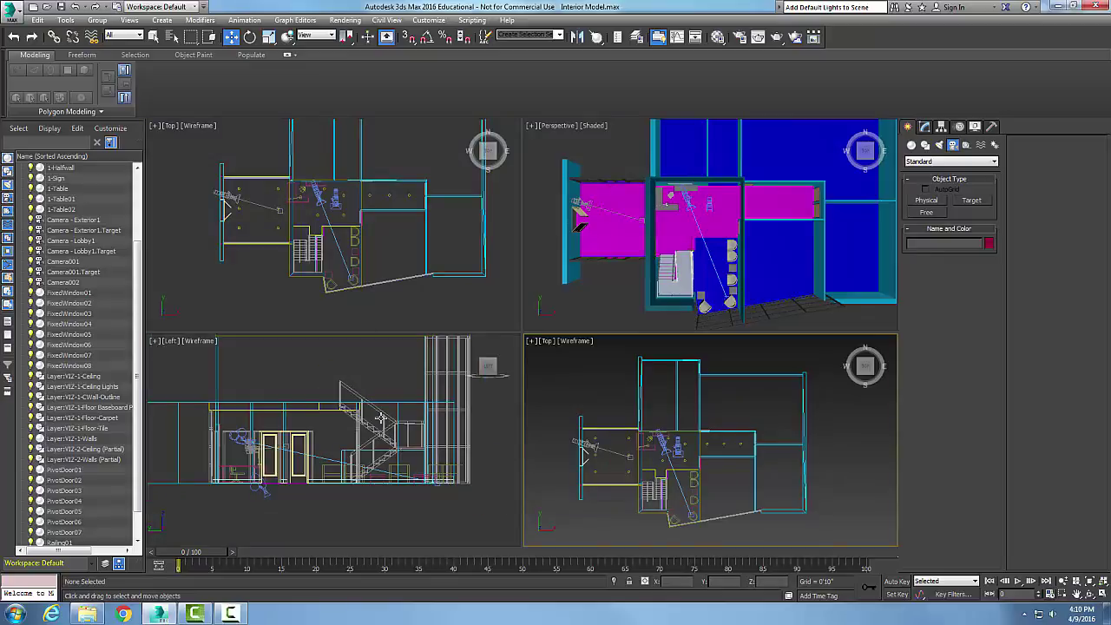
scroll(381, 422, "down", 2)
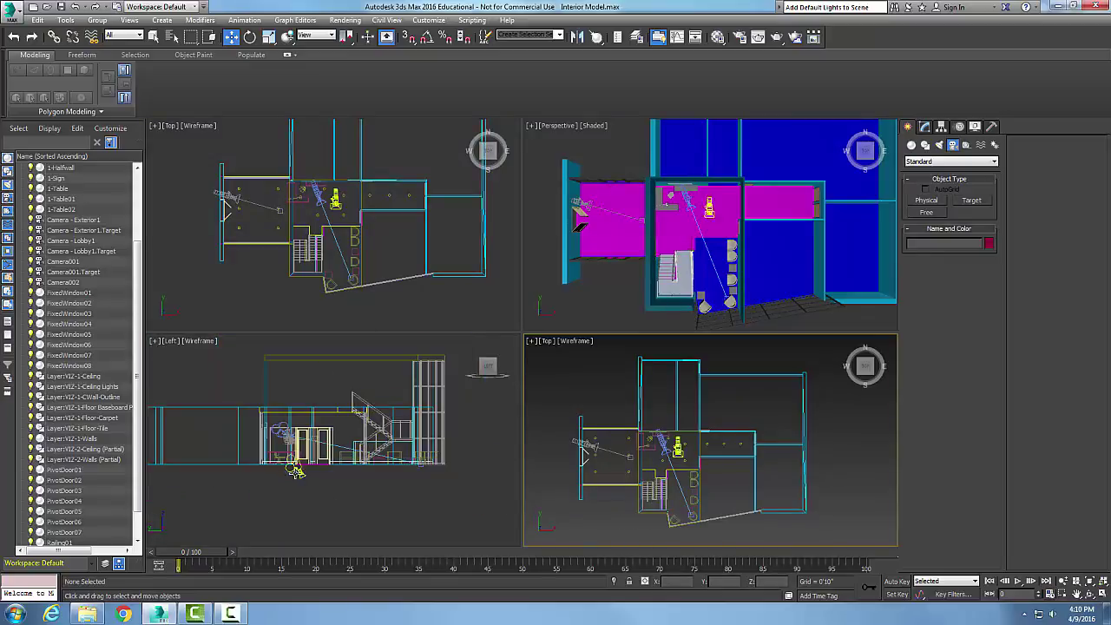
middle_click_drag(320, 486, 343, 494)
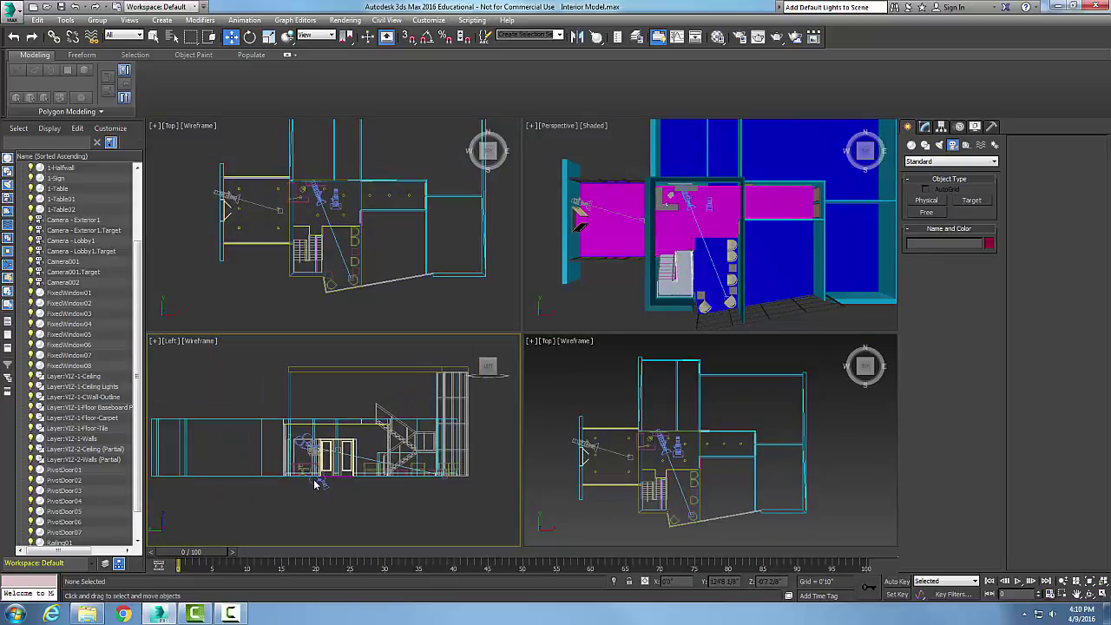
Step: Raise Camera002 along Z high above the building, deselect it, and activate Top
left_click(322, 482)
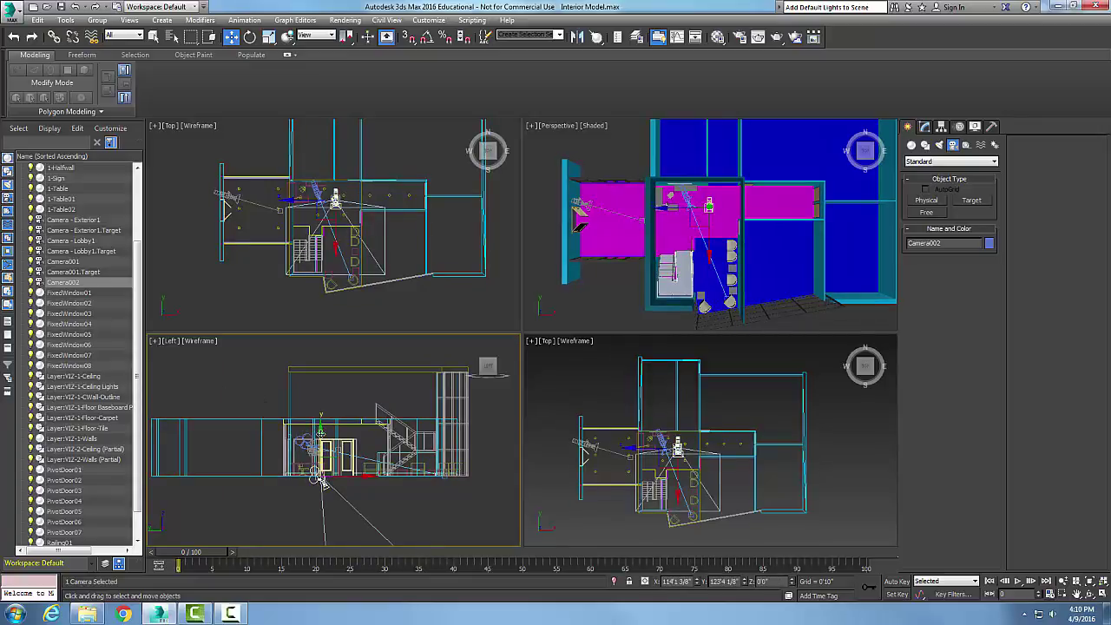
left_click_drag(322, 482, 338, 284)
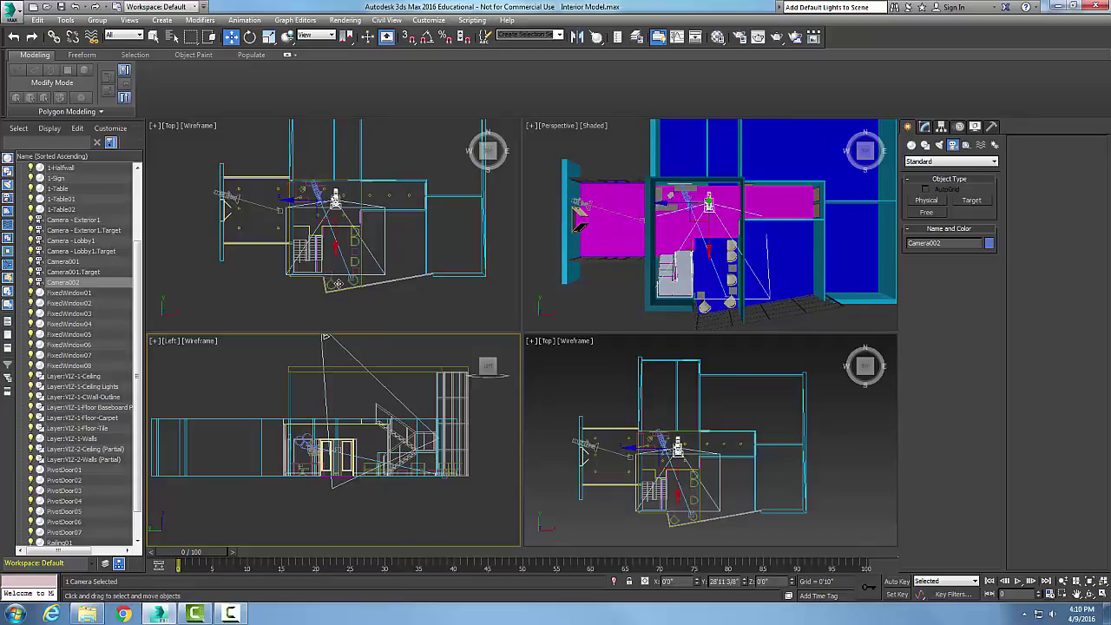
middle_click_drag(423, 421, 418, 458)
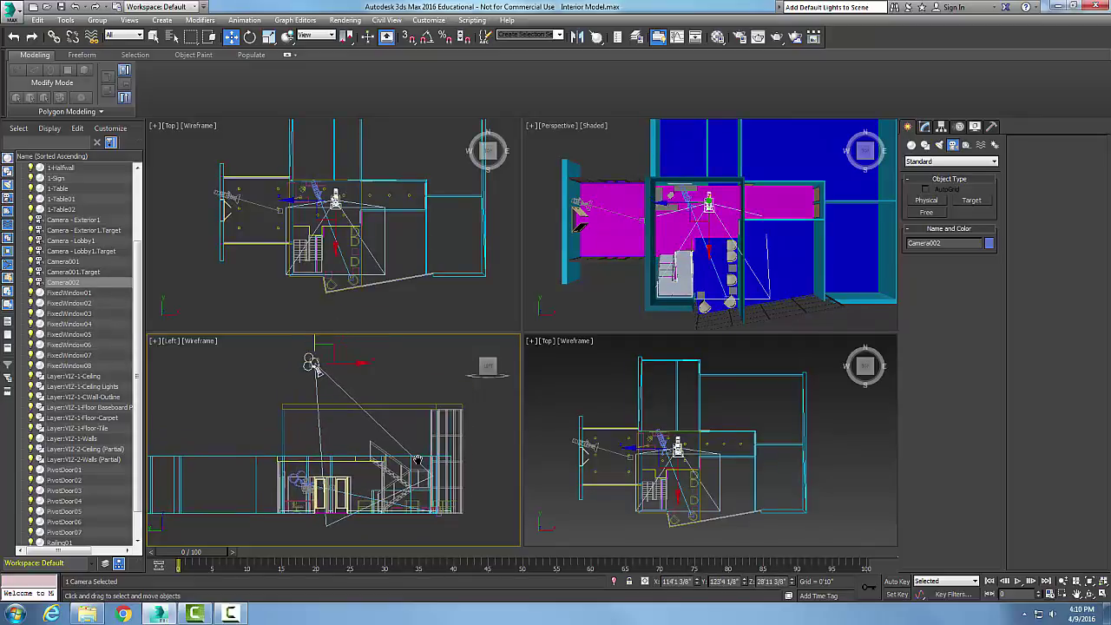
left_click(507, 448)
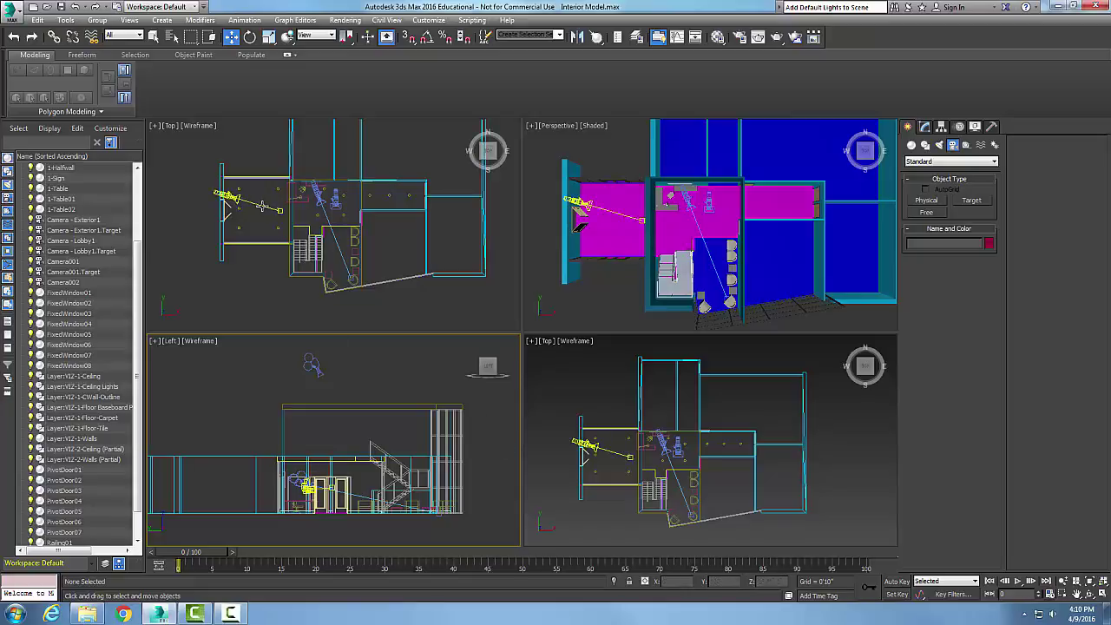
left_click(420, 308)
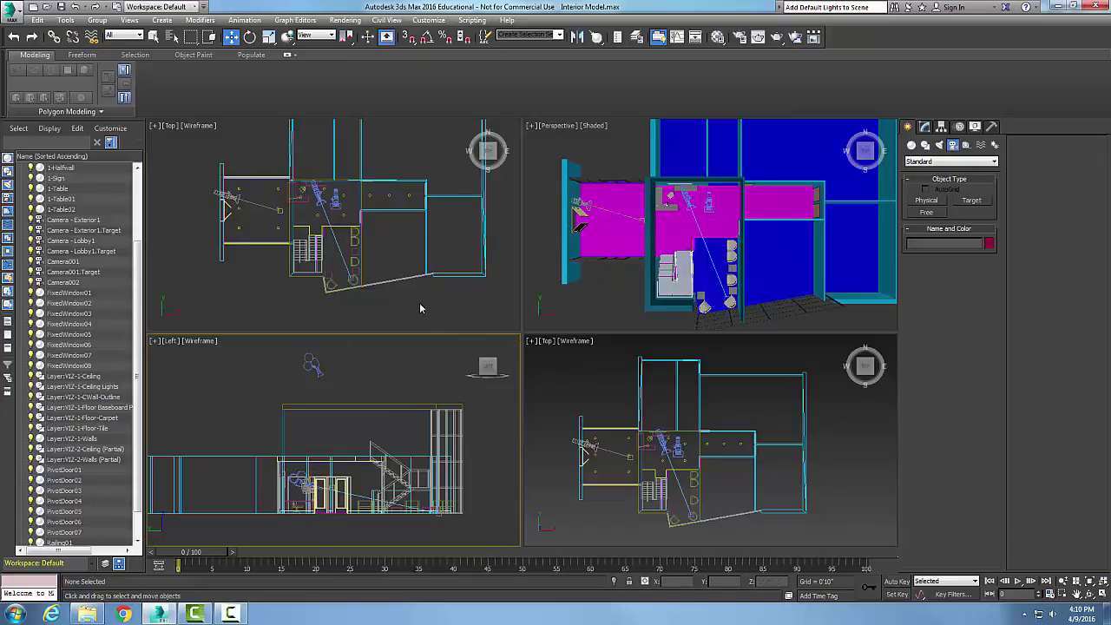
Step: Maximize the Top view, switch it to Camera002, and use Realistic shading
left_click(1105, 595)
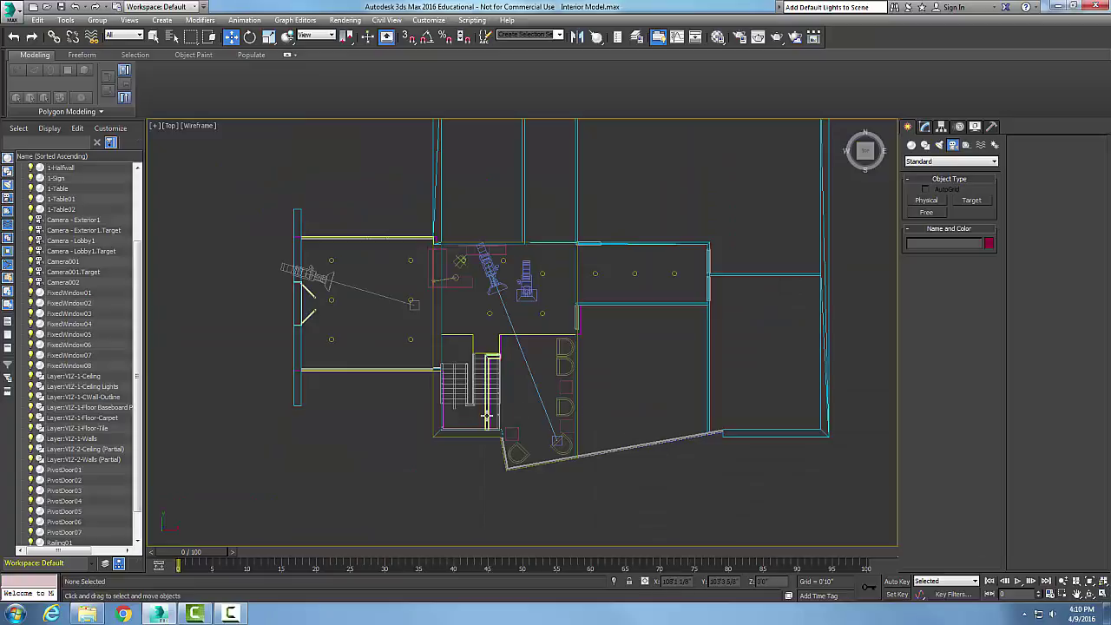
left_click(168, 127)
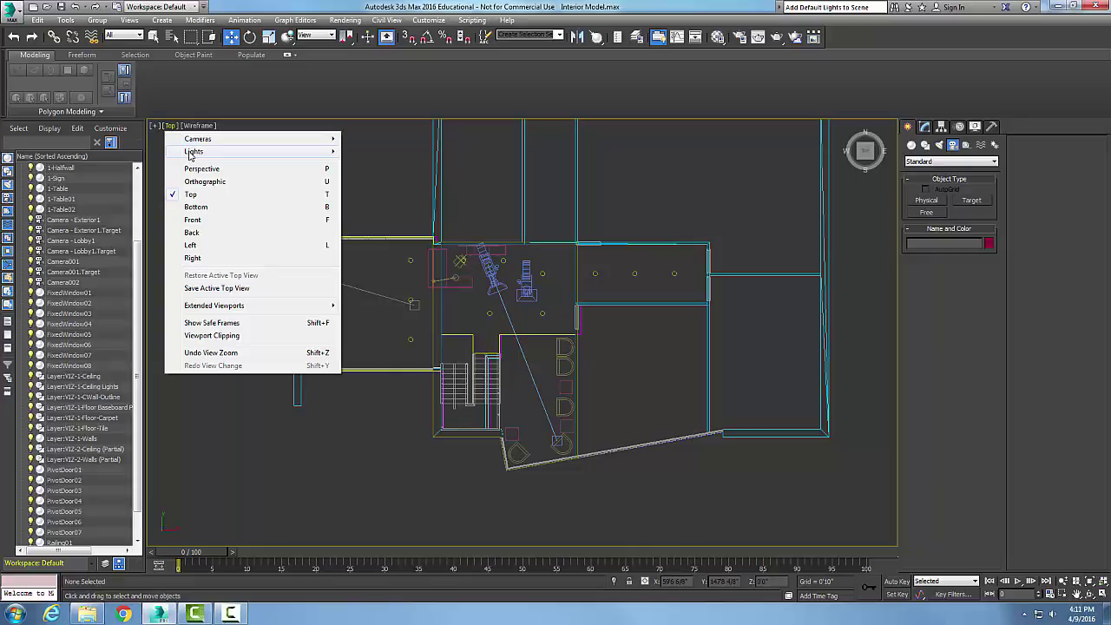
mouse_move(198, 139)
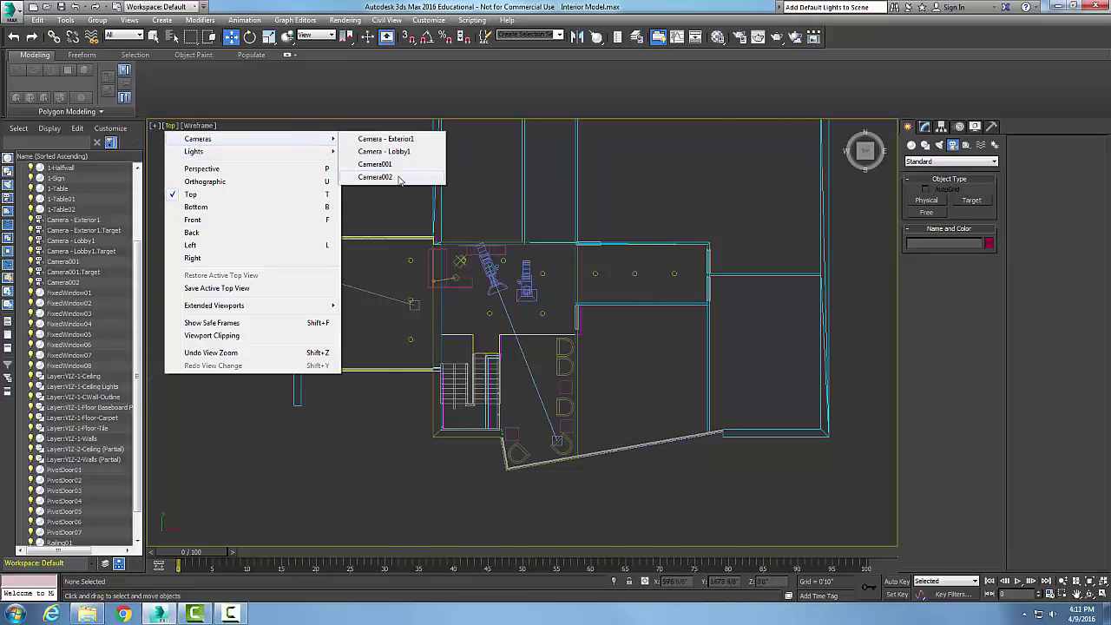
left_click(399, 177)
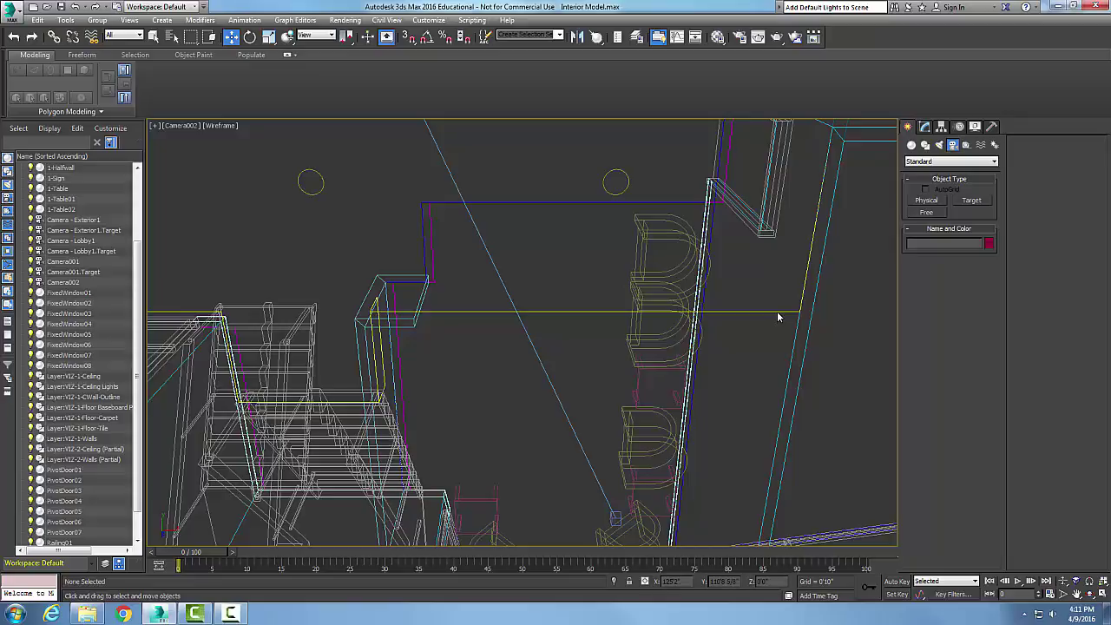
left_click(225, 125)
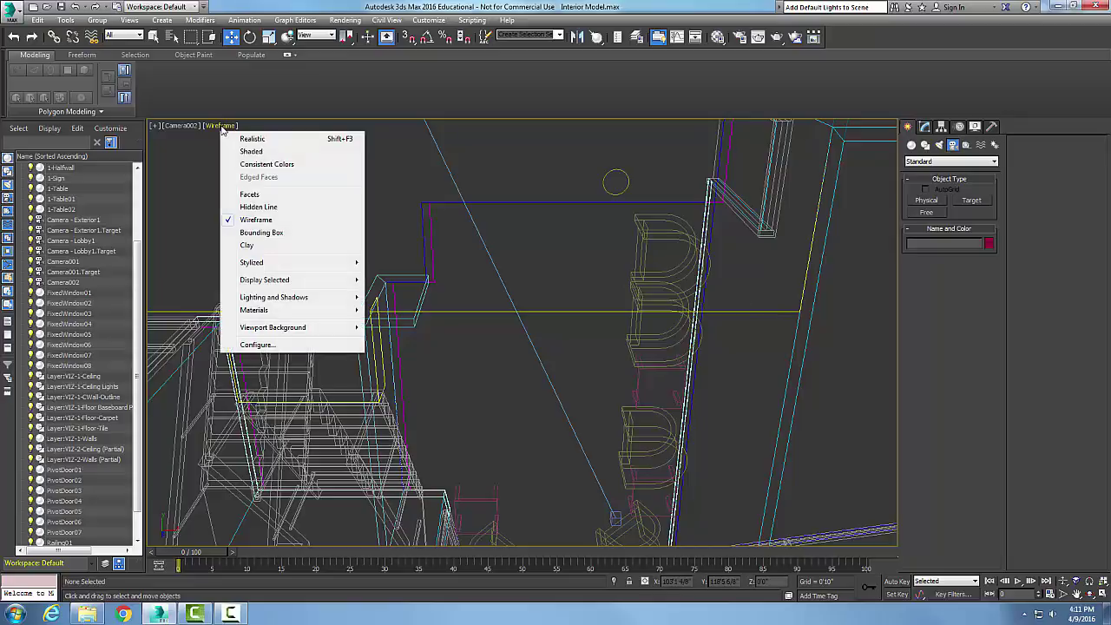
left_click(251, 139)
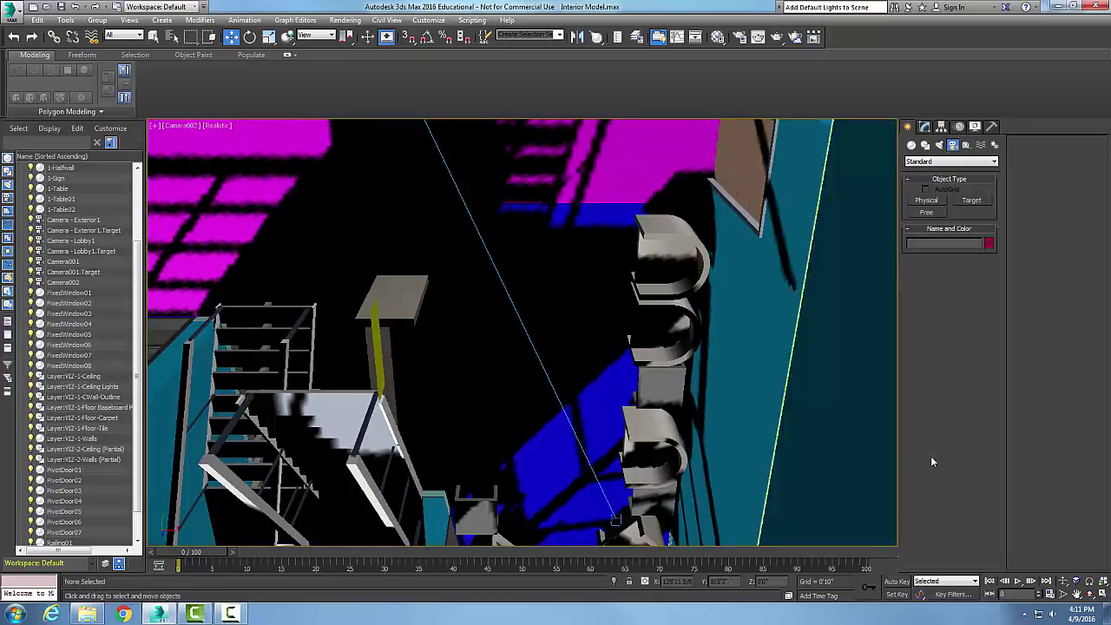